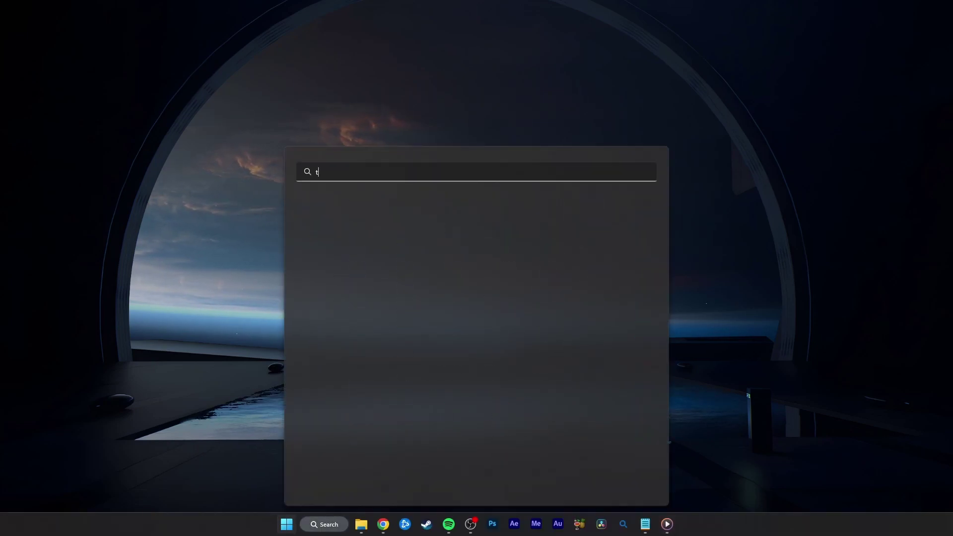
type("task manager")
- Launch Task Manager and check the process list for Roblox processes
key("Return")
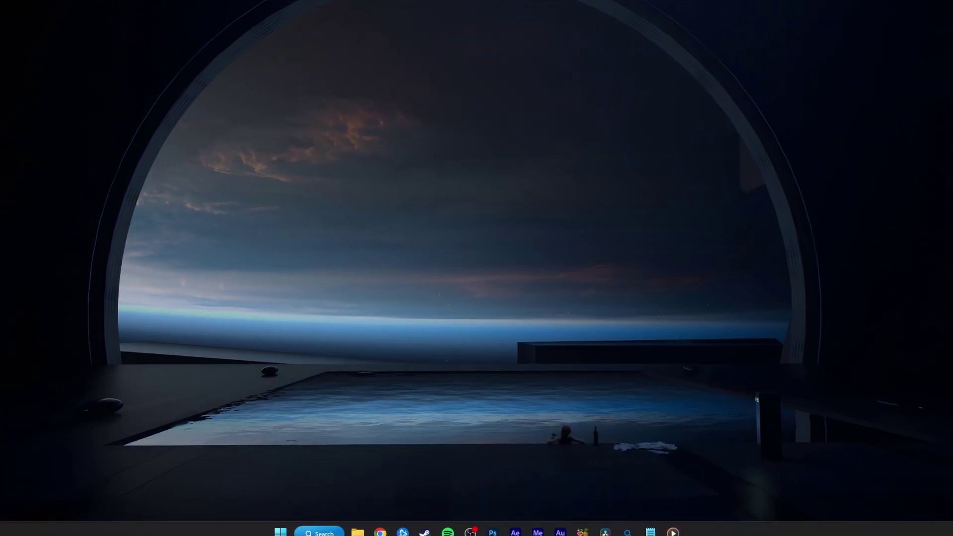
left_click(223, 301)
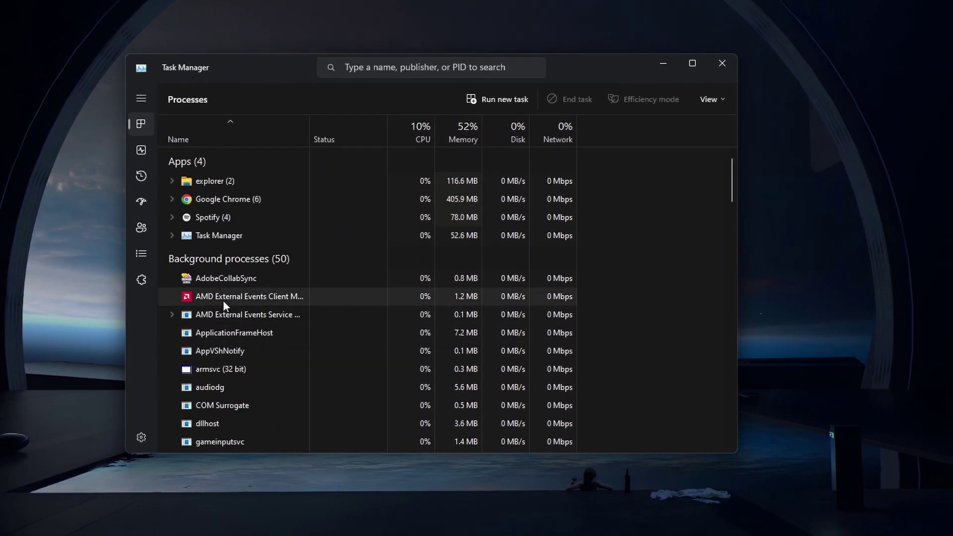
scroll(229, 306, "down", 5)
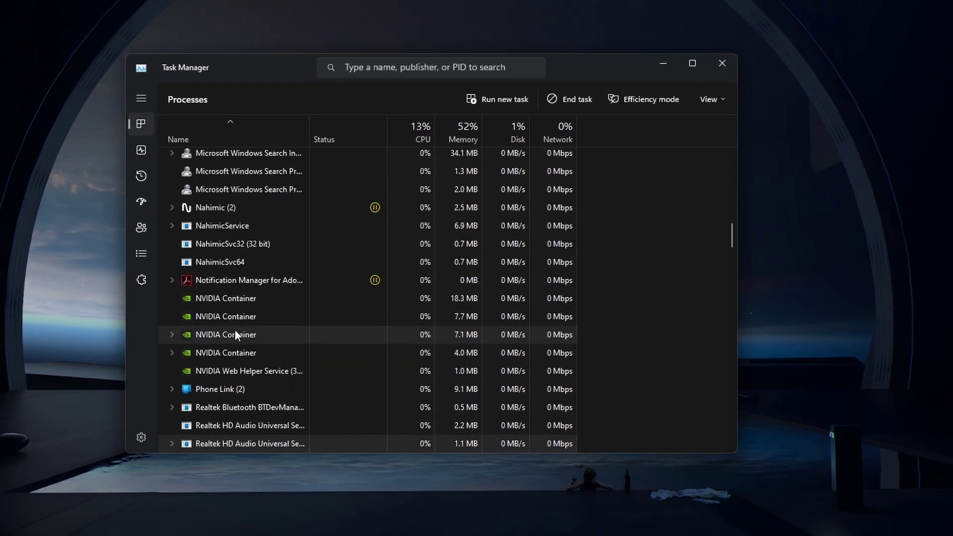
scroll(235, 330, "down", 2)
scroll(235, 330, "down", 5)
scroll(234, 330, "down", 5)
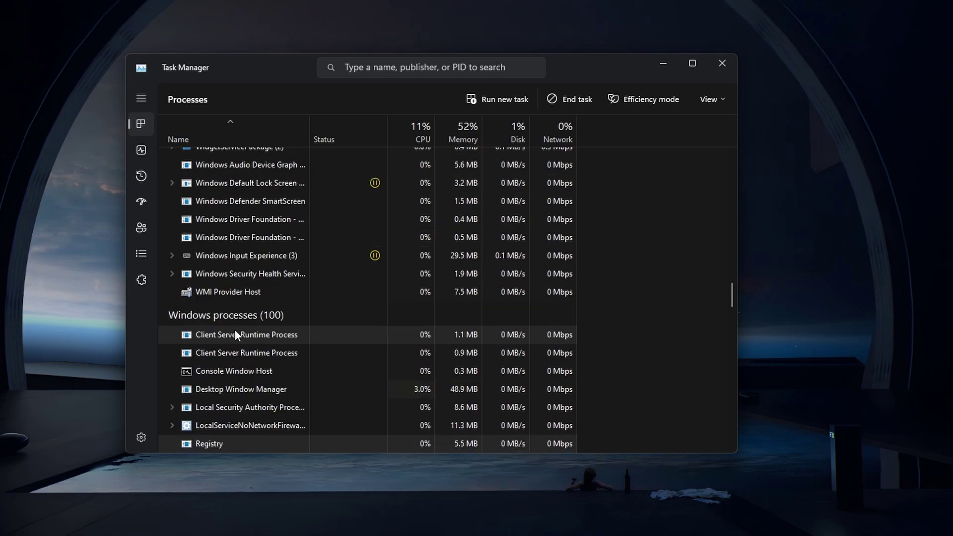
scroll(234, 330, "up", 5)
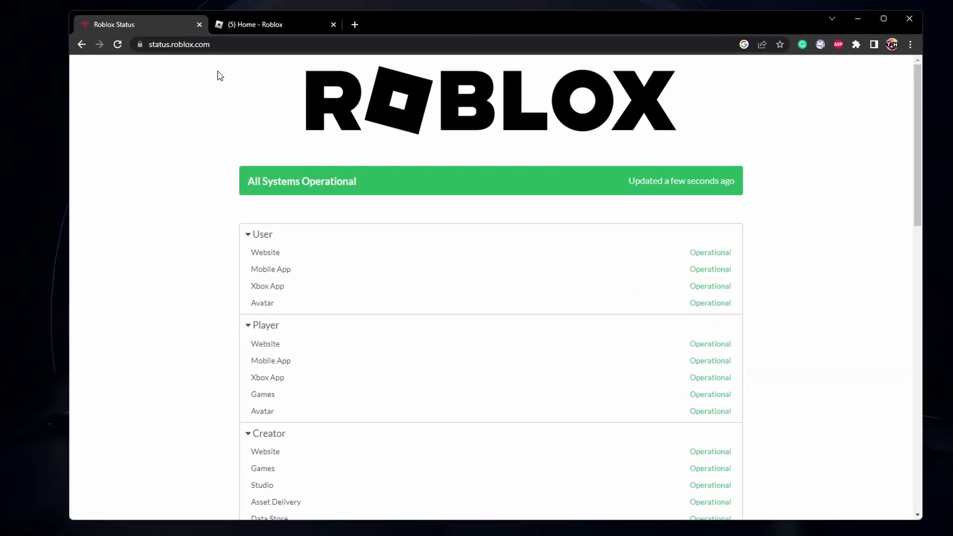
- Check status.roblox.com's service list, collapse Creator services, and review resolved incident history
left_click(177, 45)
left_click(155, 139)
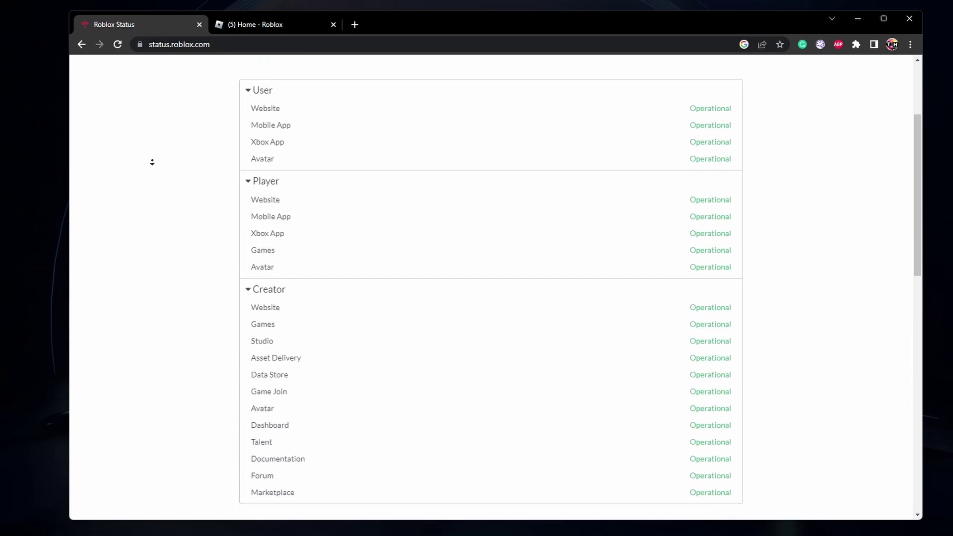
middle_click(152, 162)
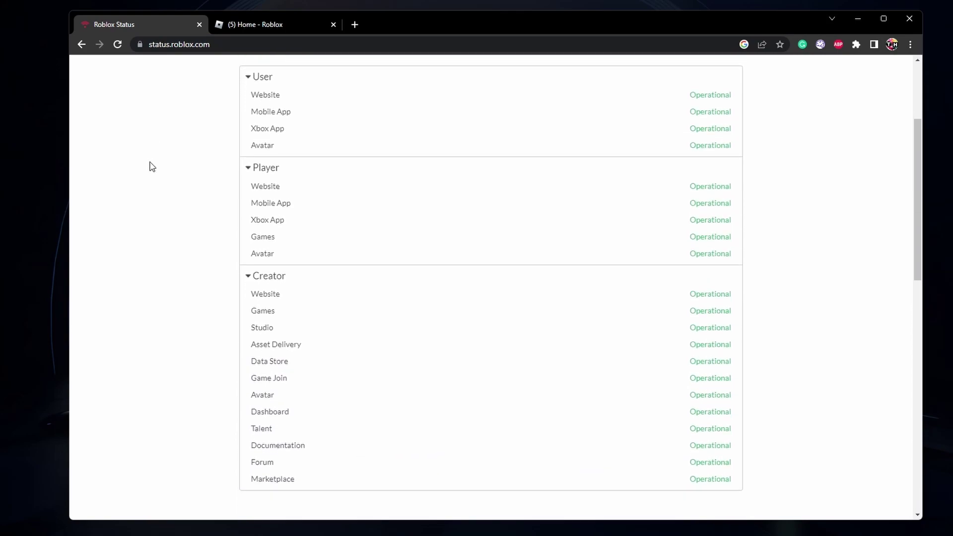
left_click(250, 280)
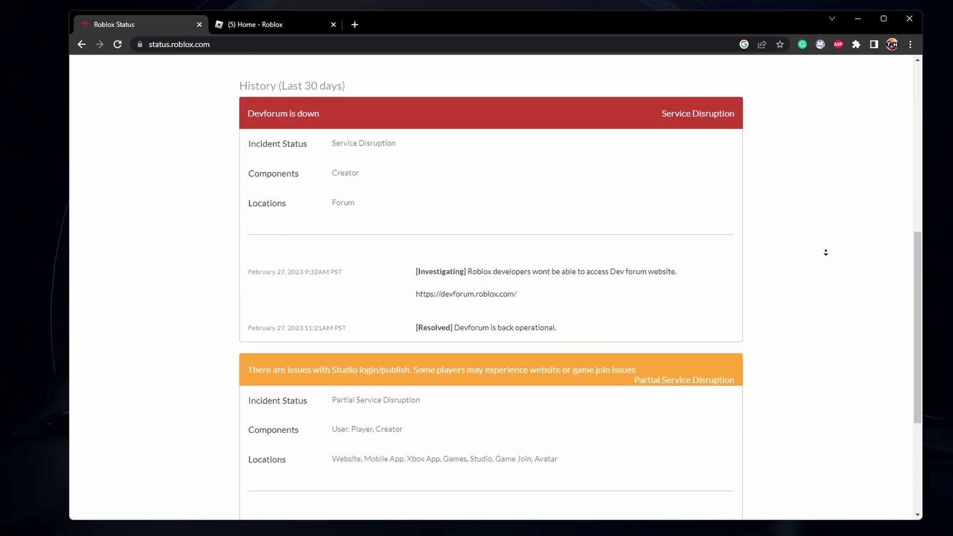
middle_click(831, 257)
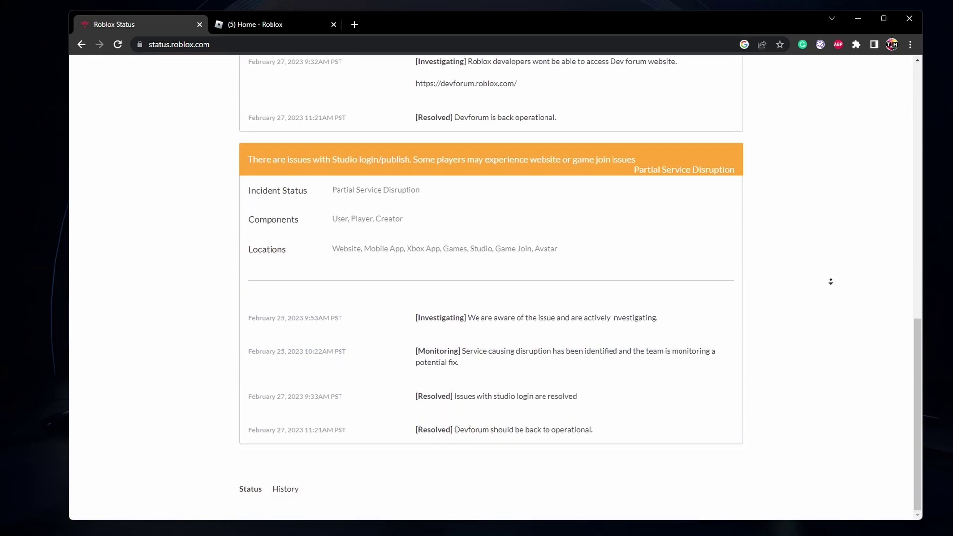
middle_click(829, 134)
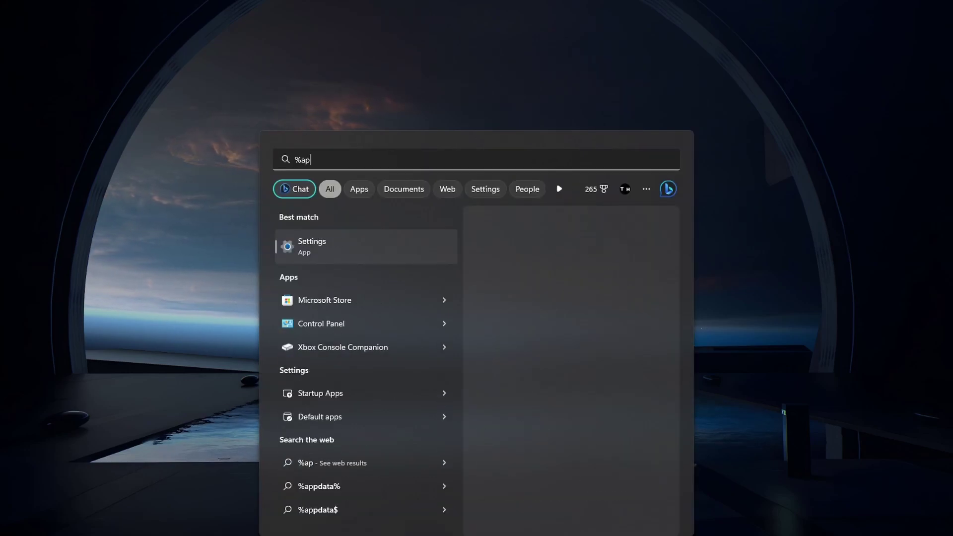
type("pdata%")
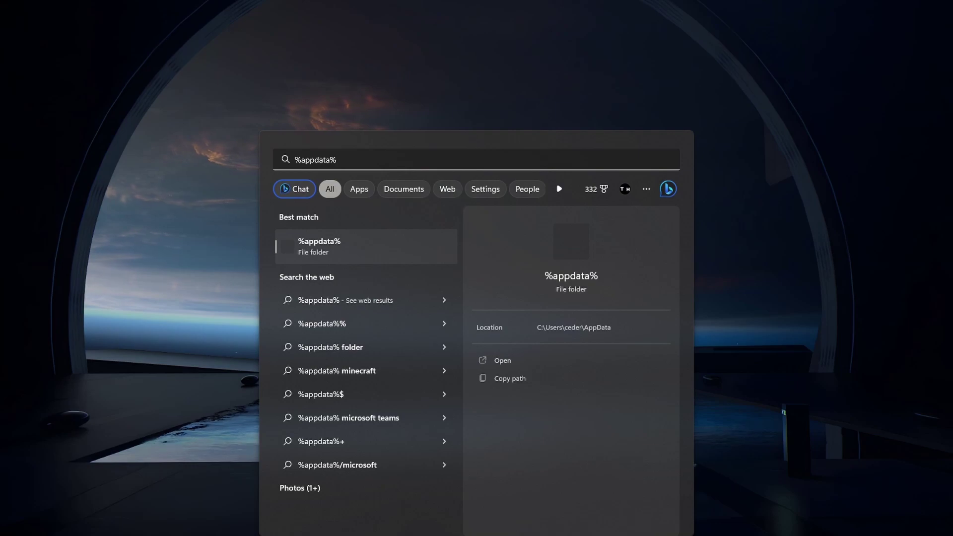
- Open the %appdata% Roaming folder in File Explorer
key("Return")
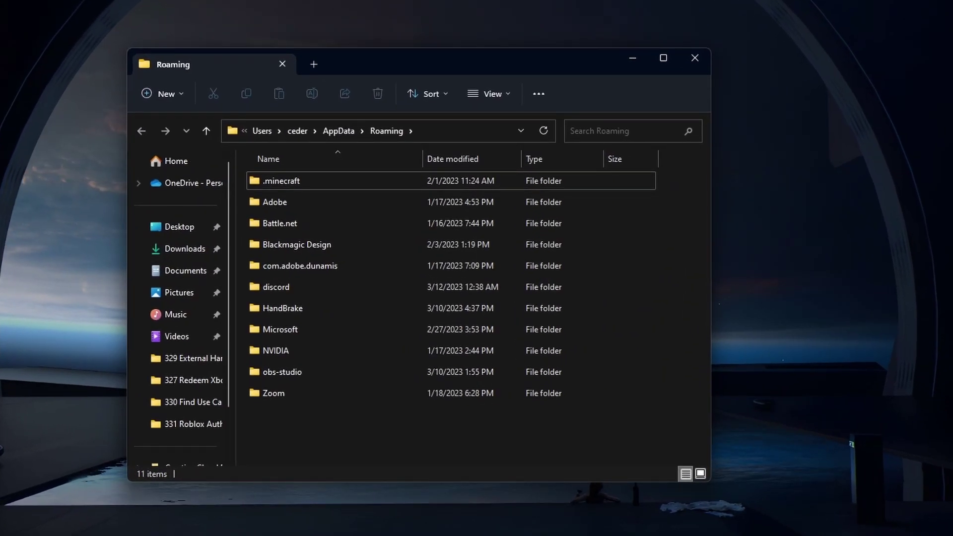
- Go to AppData\Local and delete the Roblox folder to the Recycle Bin
left_click(332, 135)
double_click(345, 180)
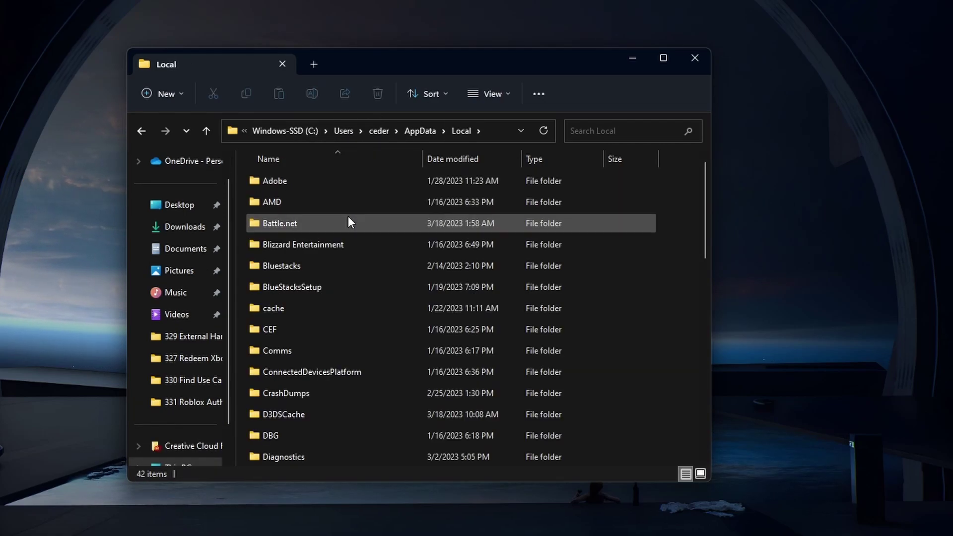
type("ro")
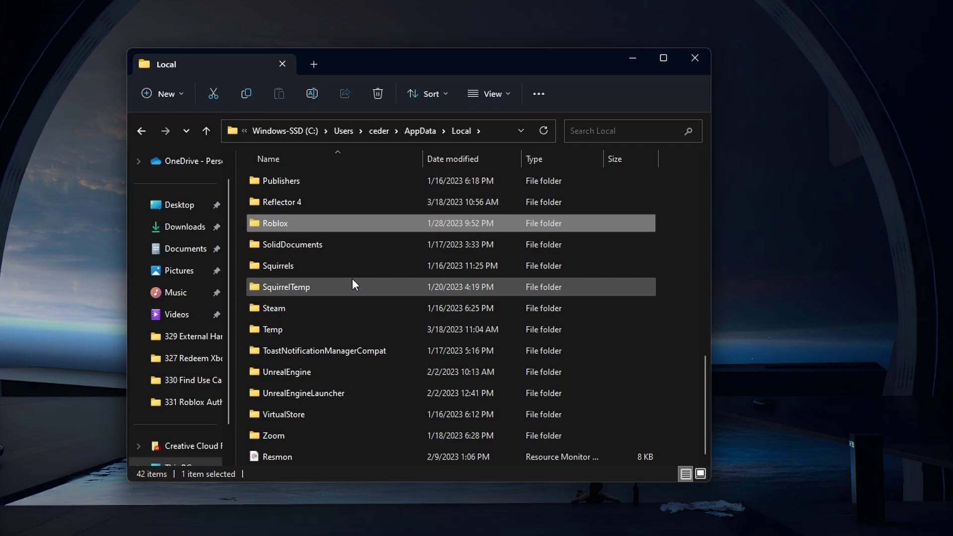
right_click(284, 224)
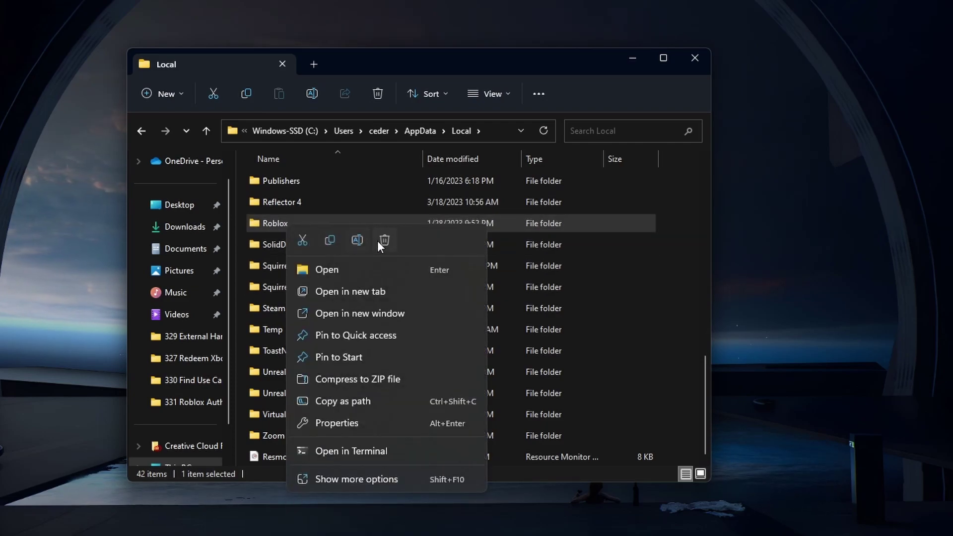
key("Escape")
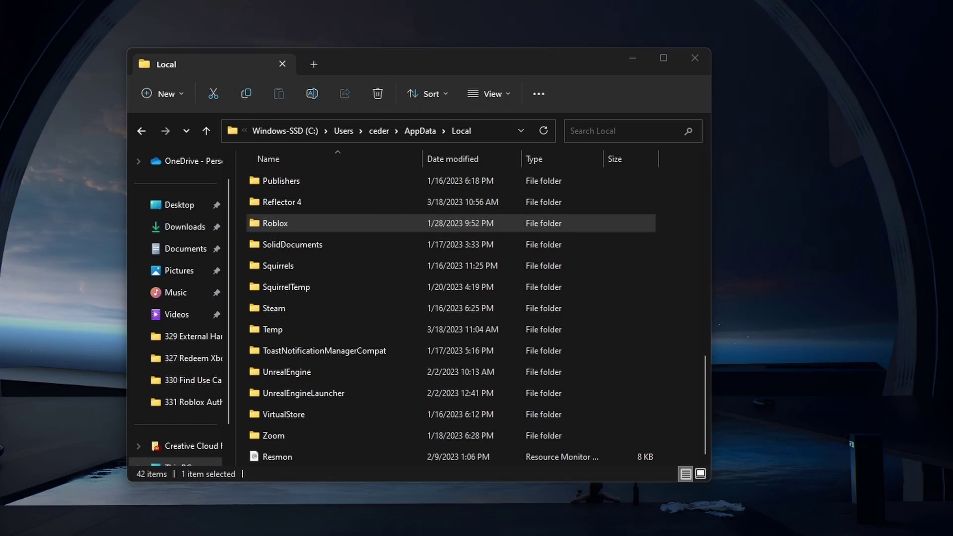
key("Delete")
left_click_drag(492, 229, 483, 257)
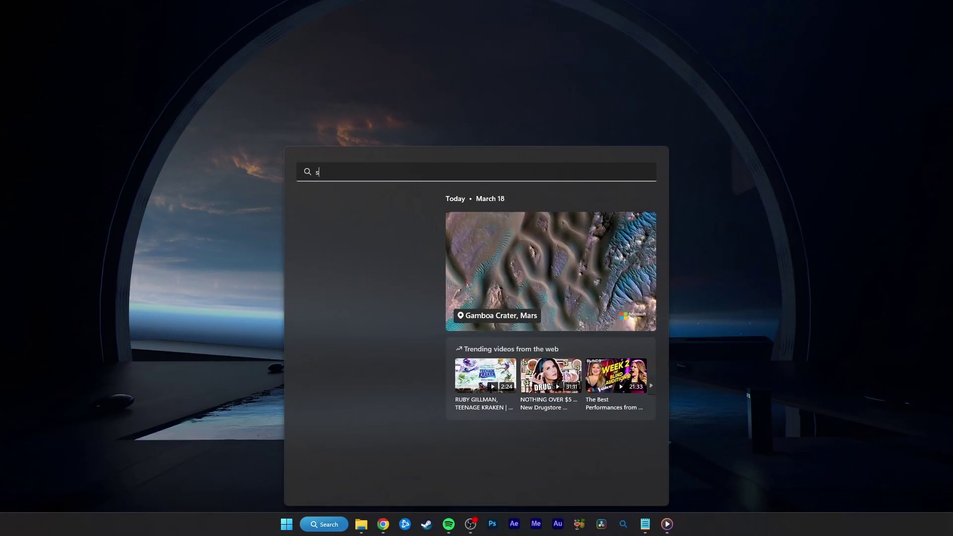
type("settin")
- Launch Settings and go to the VPN page under Network & internet
key("Return")
left_click_drag(45, 117, 490, 121)
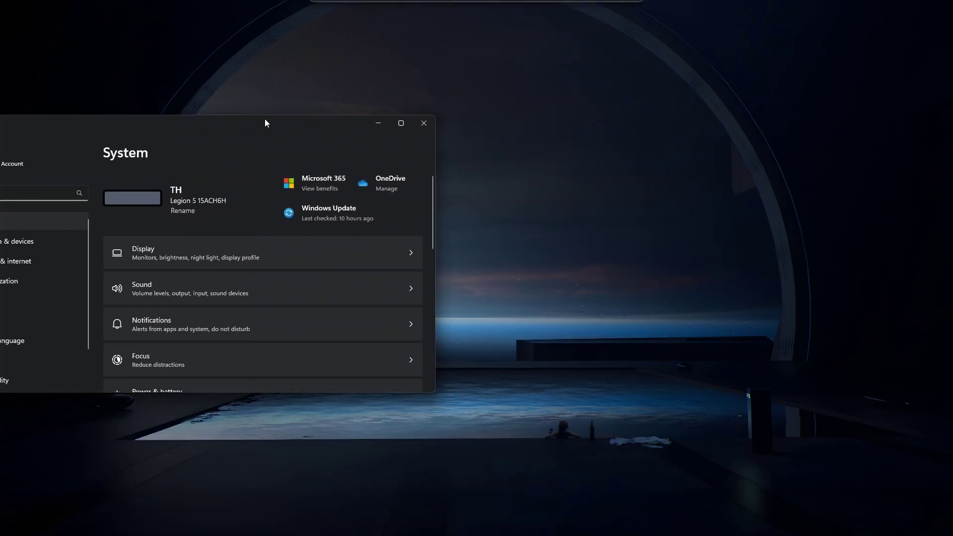
left_click(256, 270)
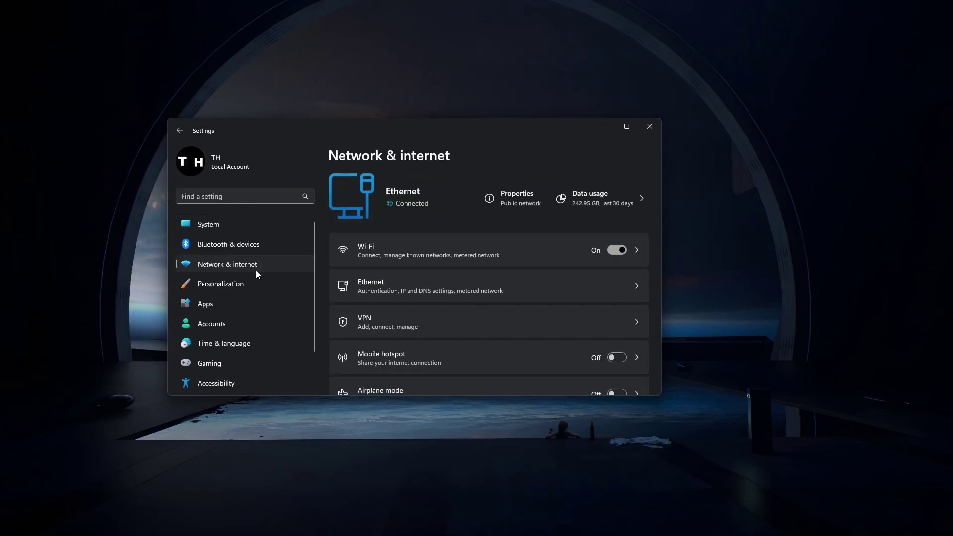
left_click(385, 322)
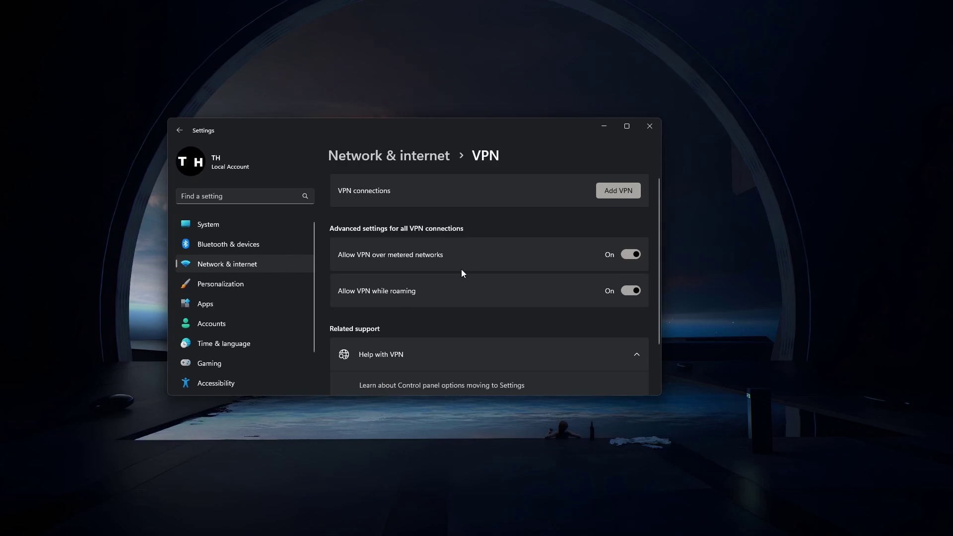